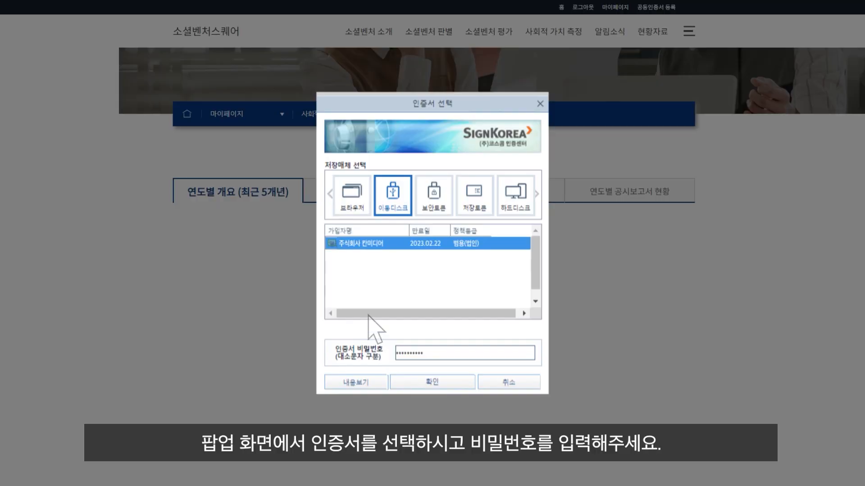
Choose the 범용(법인) corporate certificate on the 이동디스크 medium and confirm the certificate sign-in
click(368, 242)
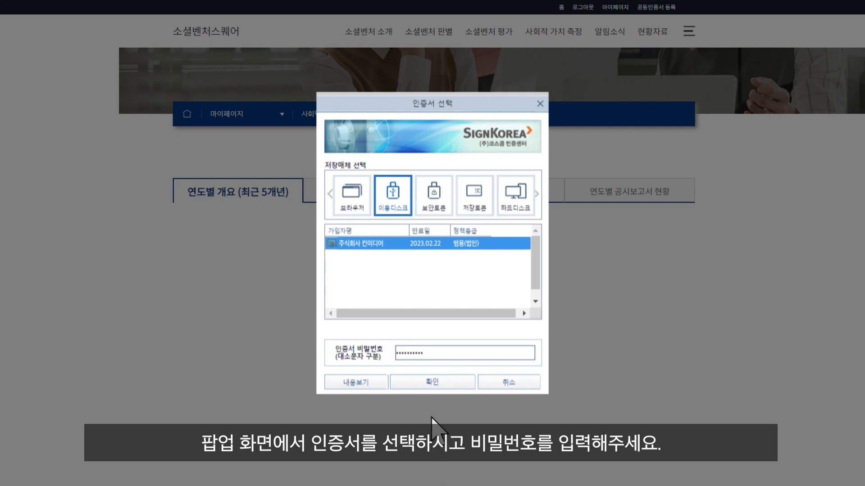
click(430, 381)
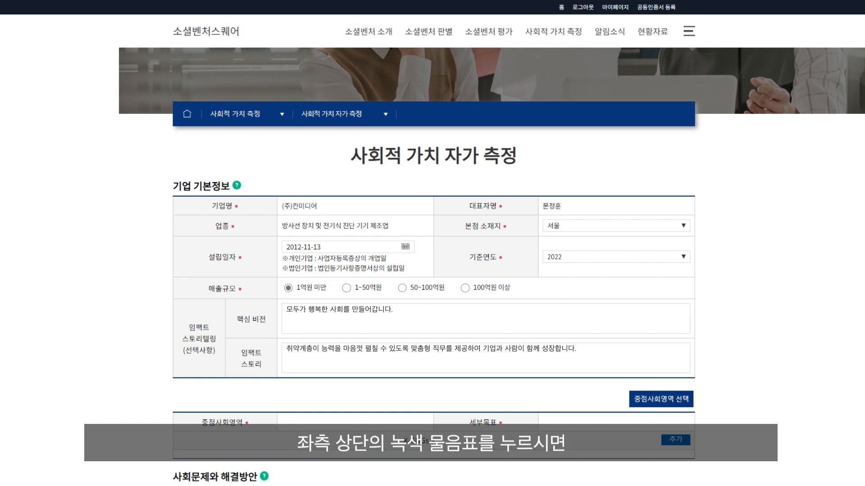
Review the 기업 기본정보 help, the 기준연도 choices and the linked impact storytelling example
click(238, 185)
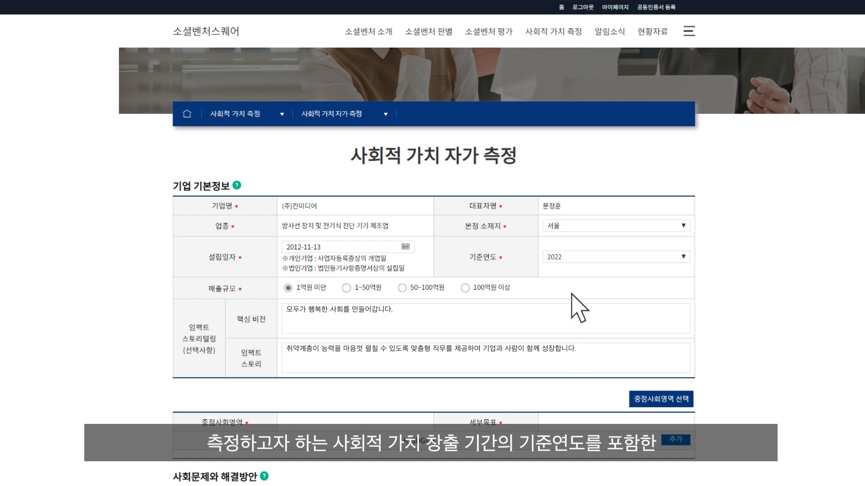
click(571, 256)
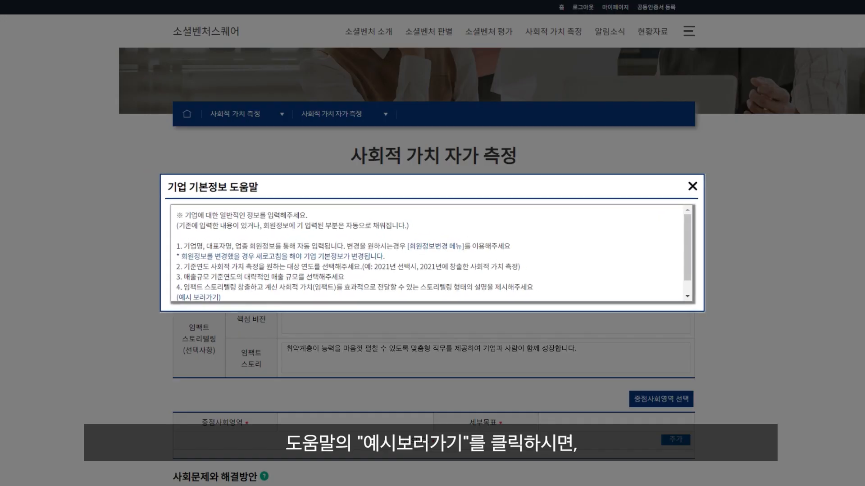
click(198, 297)
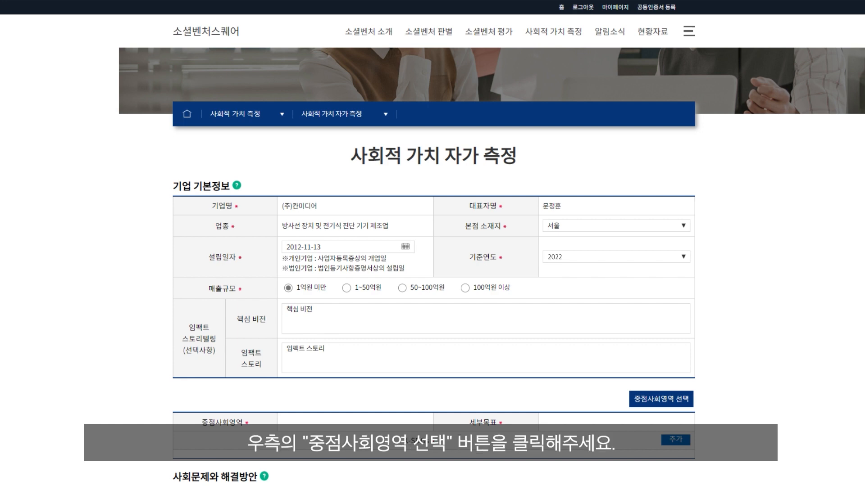
Set the 중점사회영역 to 취약계층 소득증대 with the detailed goal 취약계층 고용을 통한 임금 소득 증대
scroll(434, 244, down, 5)
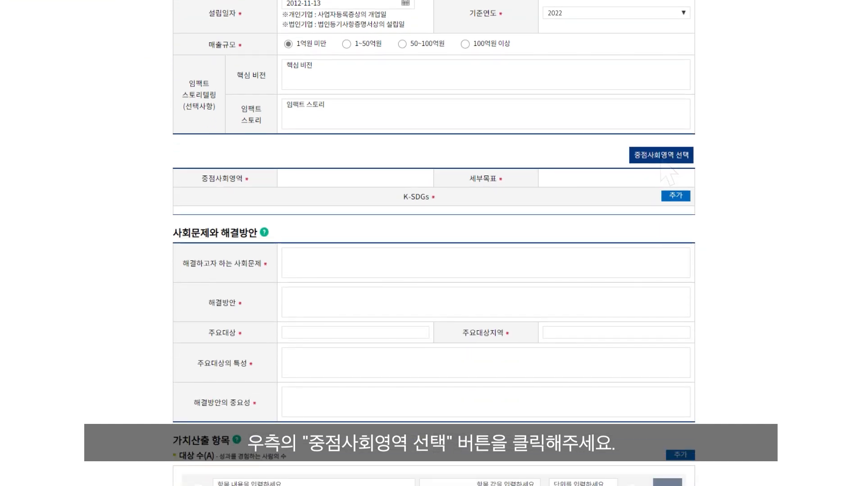
click(661, 157)
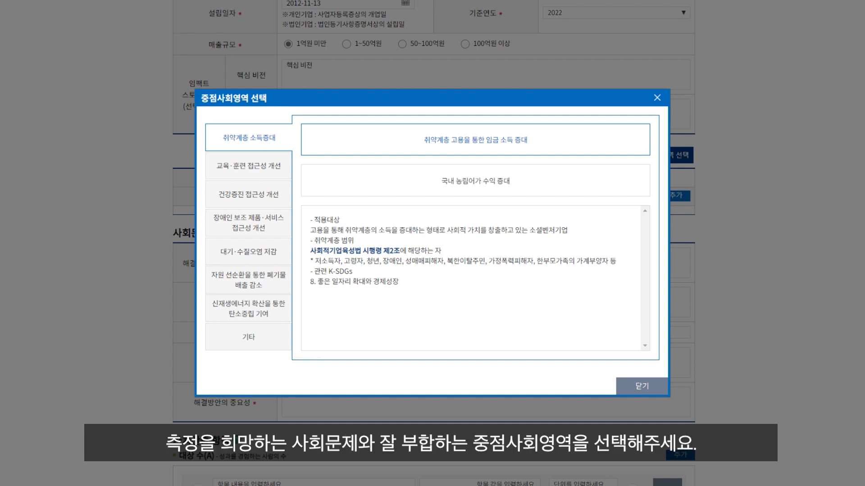
click(476, 140)
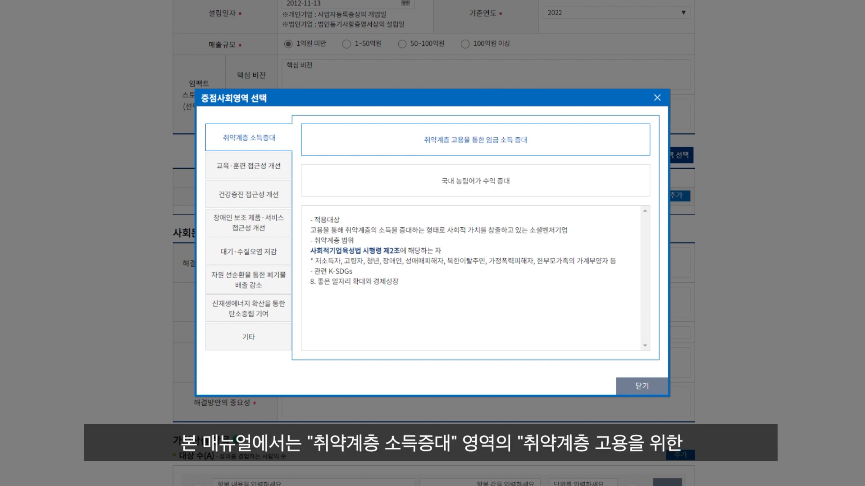
click(246, 139)
click(471, 140)
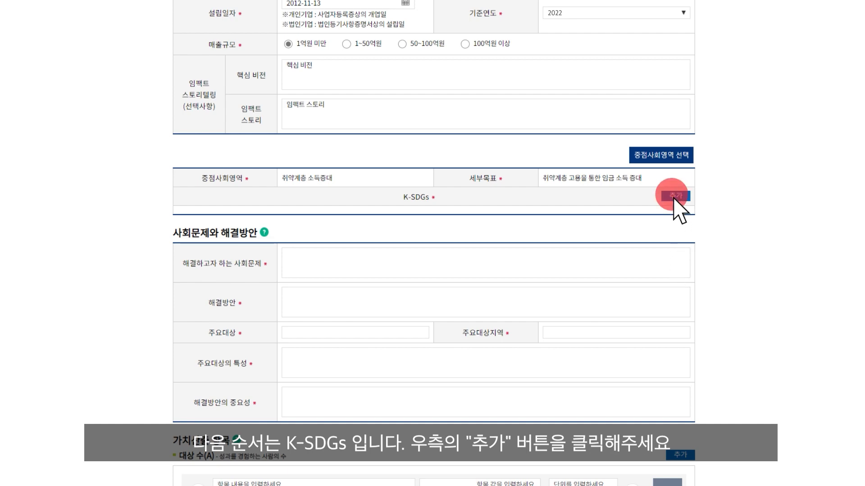
Add K-SDGs goals 1, 8 and 3 to the report
click(674, 196)
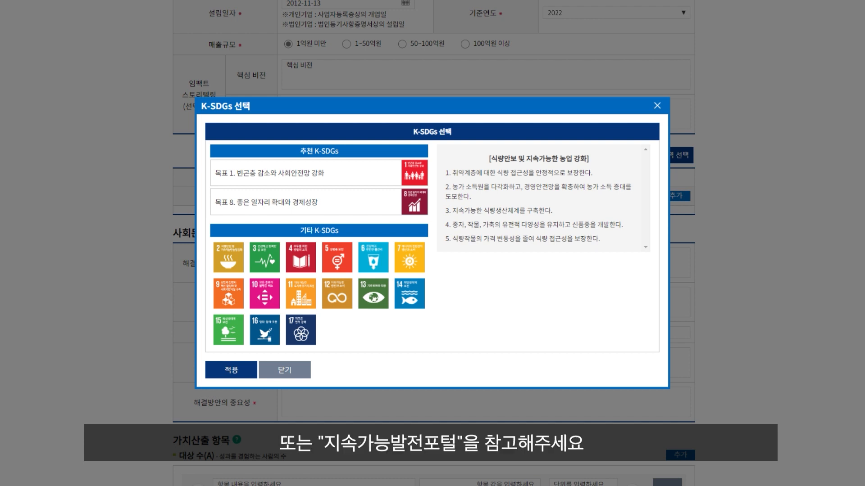
click(264, 260)
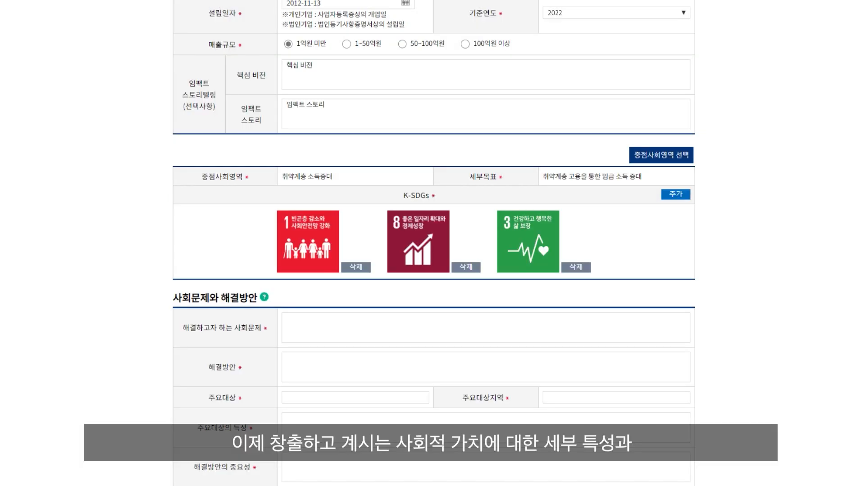
Complete the 사회문제와 해결방안 section on unstable employment of vulnerable groups, with 주요대상지역 전국, and consult the section's help
scroll(433, 243, down, 5)
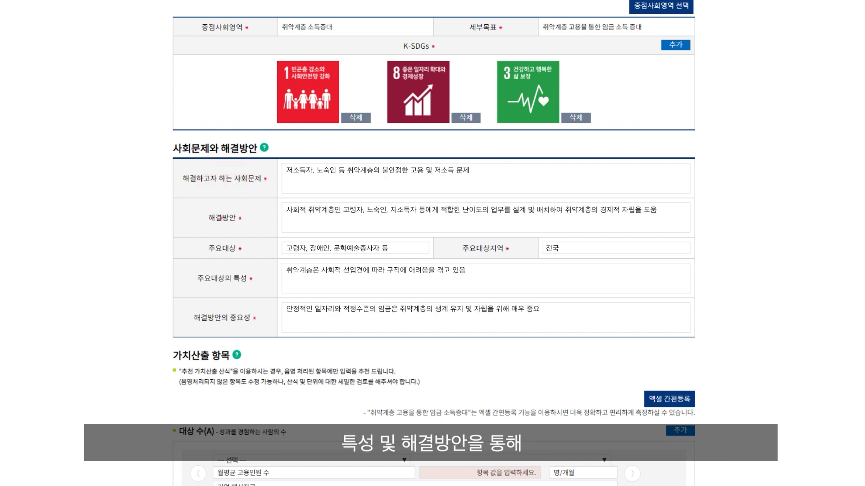
click(221, 217)
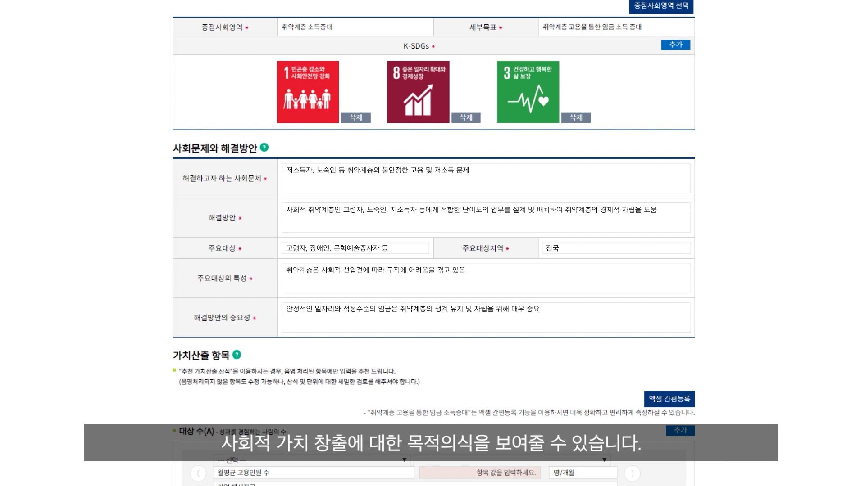
click(264, 148)
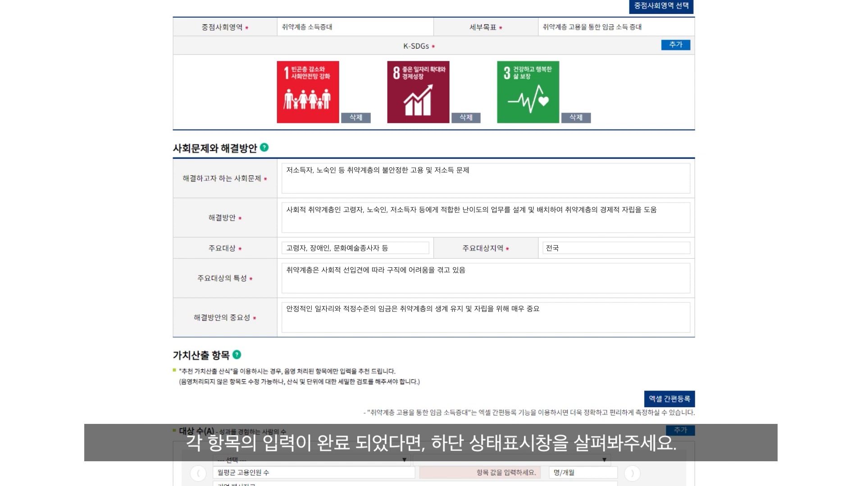
Save the report's progress as a temporary draft (임시저장)
scroll(434, 243, down, 15)
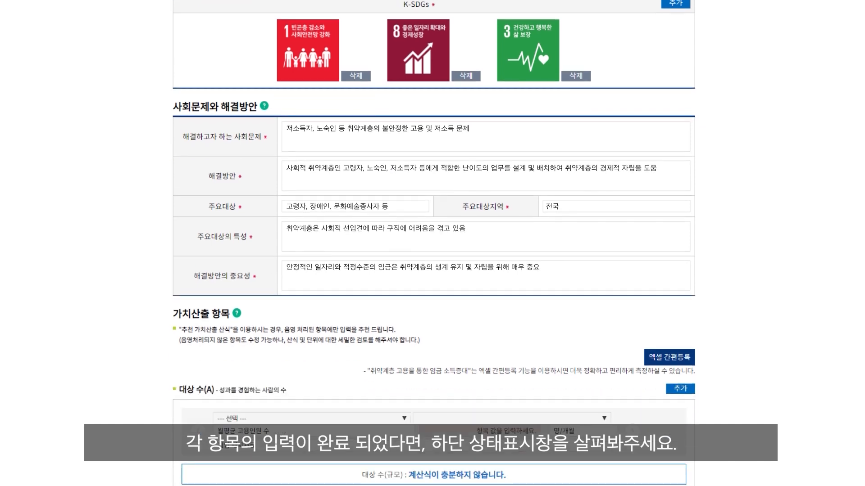
scroll(434, 243, down, 15)
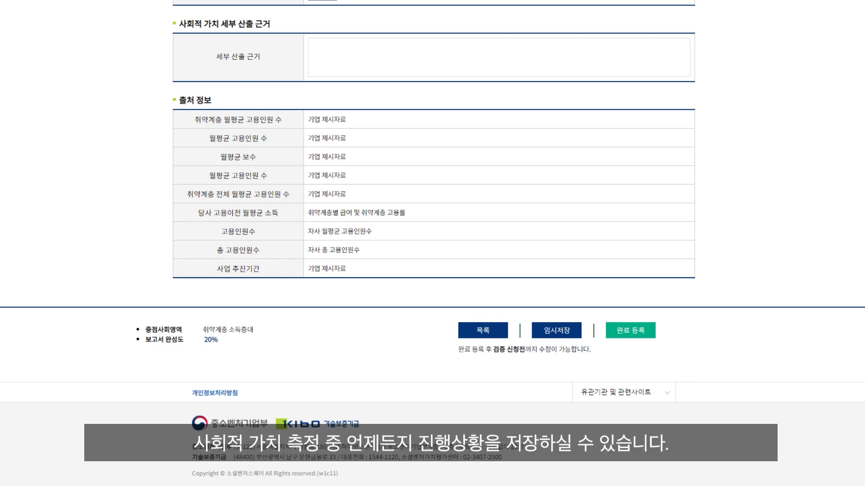
click(556, 332)
Examine the 가치산출 항목 formulas from 대상 수(A) through 측정기간(D) and read the section's help
scroll(432, 243, up, 20)
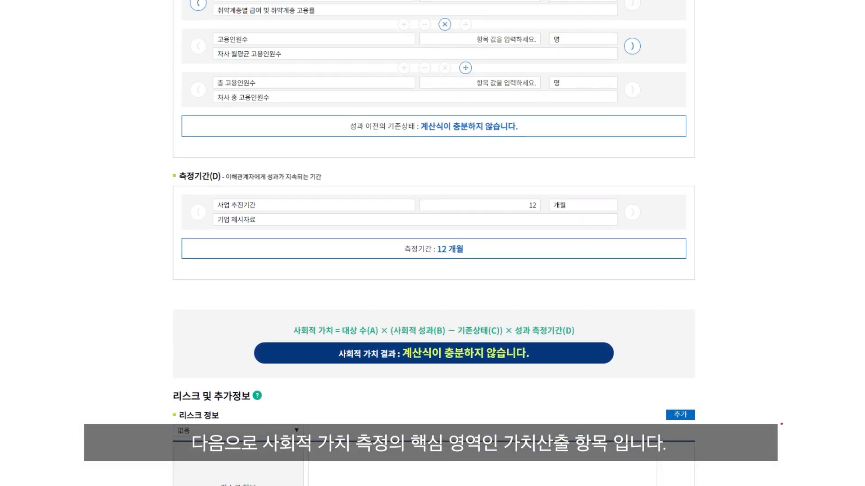
scroll(433, 243, up, 1)
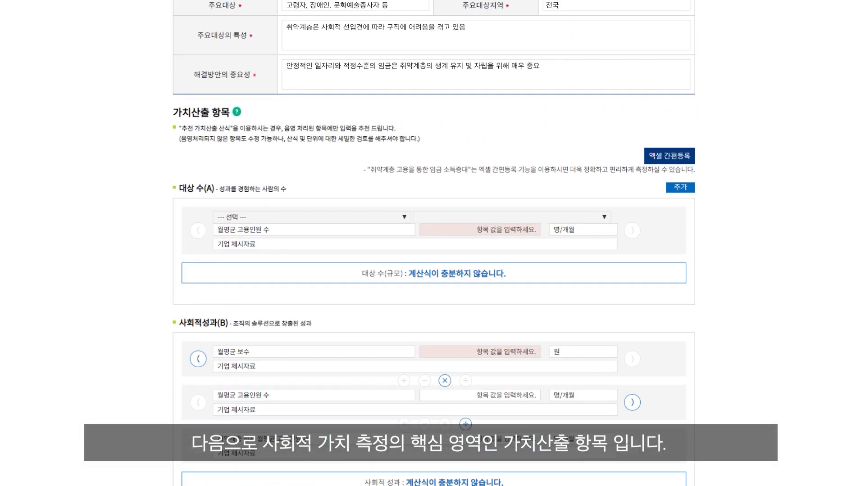
scroll(432, 243, down, 3)
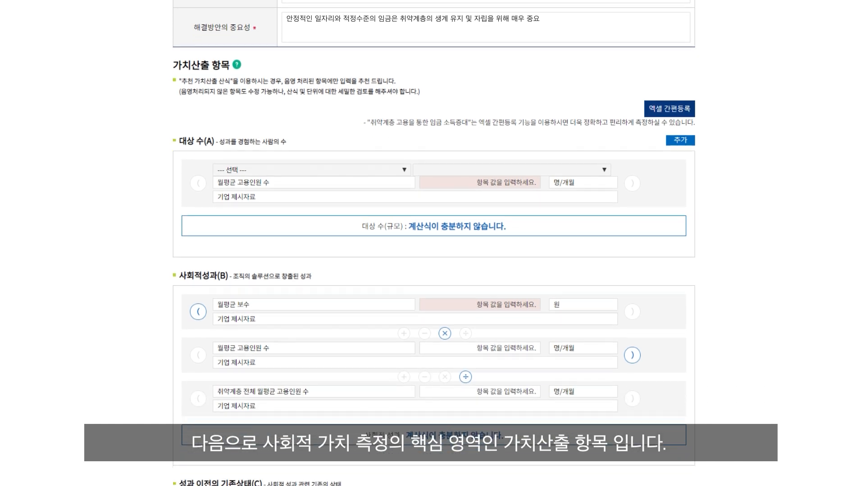
scroll(432, 243, down, 4)
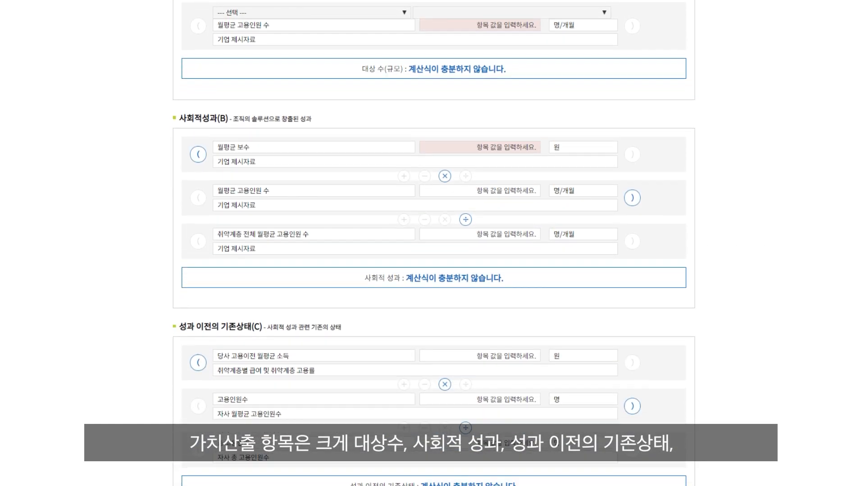
scroll(432, 243, down, 3)
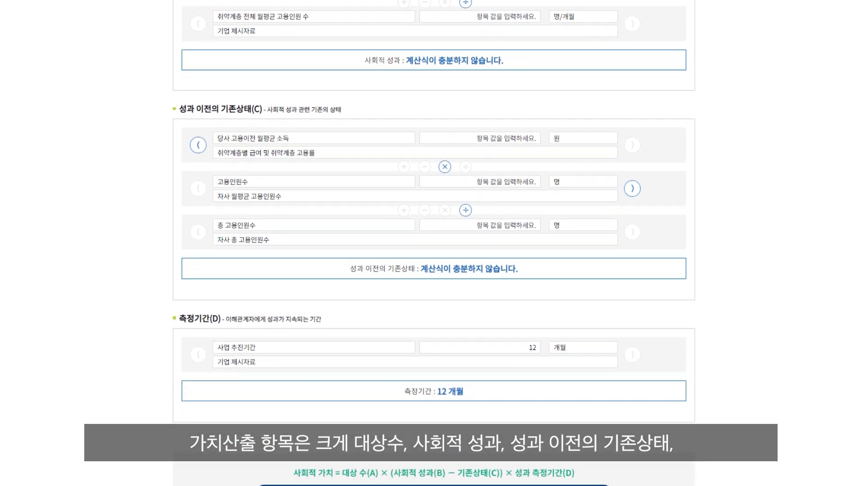
scroll(432, 243, up, 10)
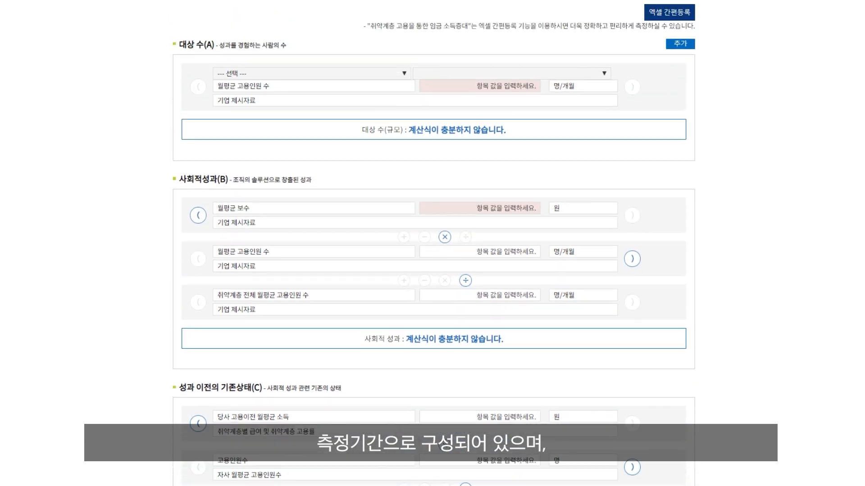
scroll(432, 243, up, 1)
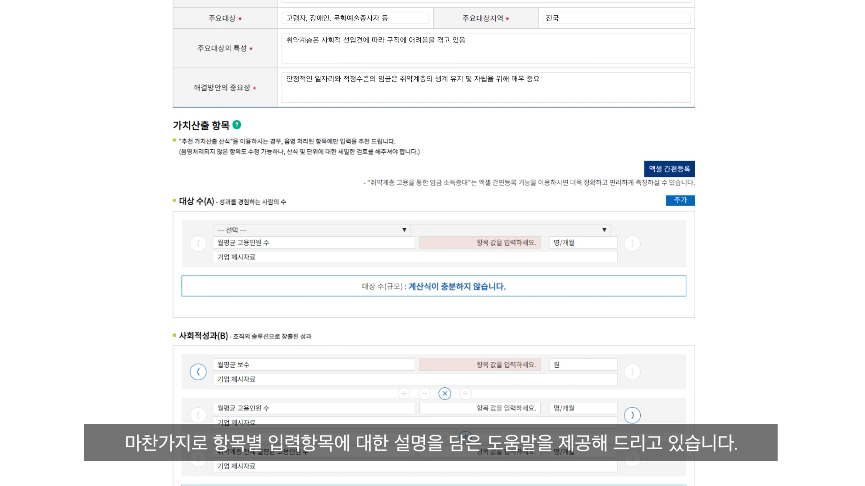
click(236, 126)
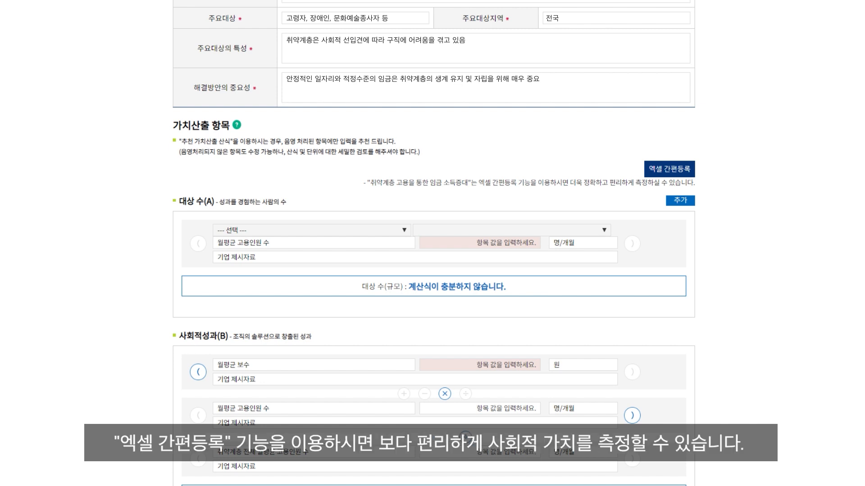
Get the Excel template from 엑셀 간편등록, enter three disabled employees' employment and pay data, and calculate the value items
click(669, 169)
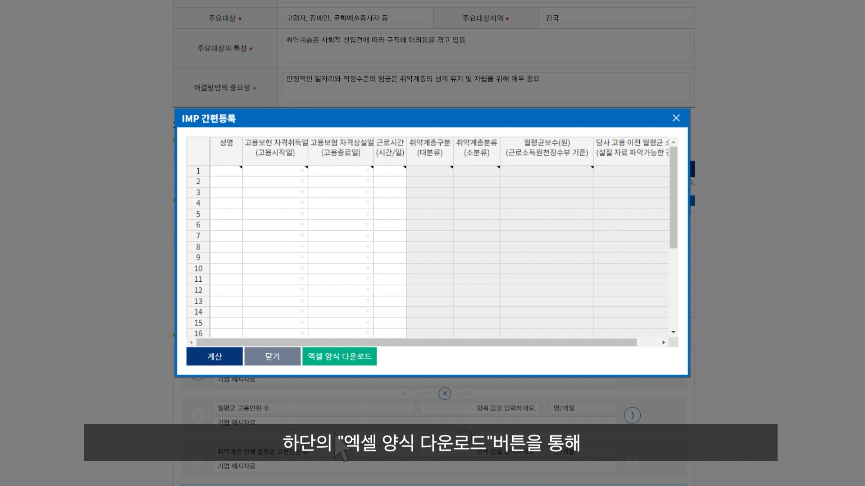
click(335, 360)
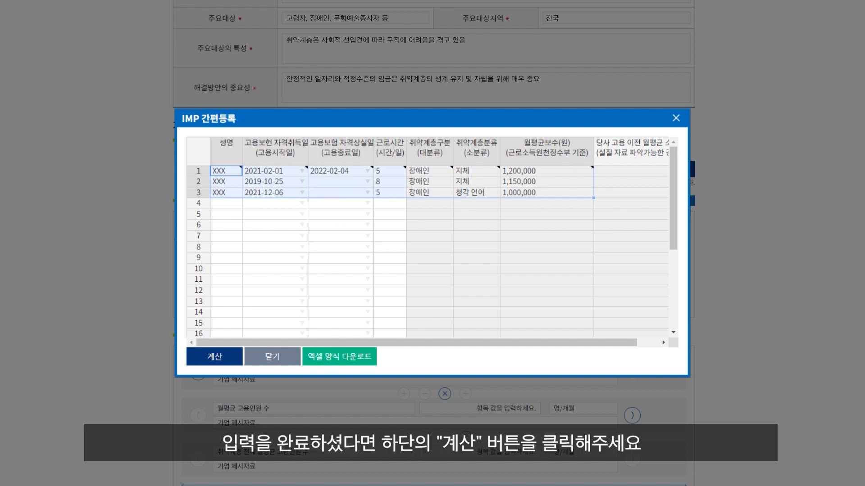
click(215, 358)
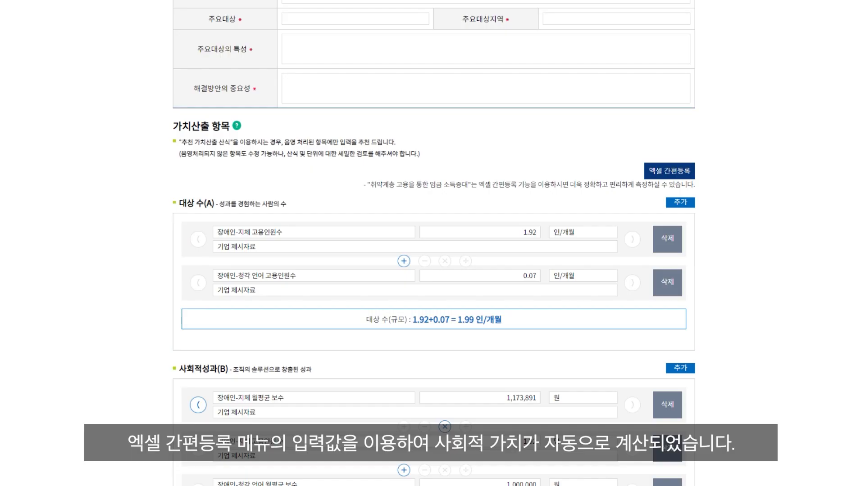
Examine the calculated items from 대상 수(A) to 측정기간(D) and the final 사회적 가치 결과
scroll(433, 243, down, 2)
scroll(433, 243, down, 2)
scroll(433, 244, down, 2)
scroll(433, 243, down, 2)
scroll(433, 243, down, 2)
scroll(434, 243, down, 2)
scroll(433, 243, down, 2)
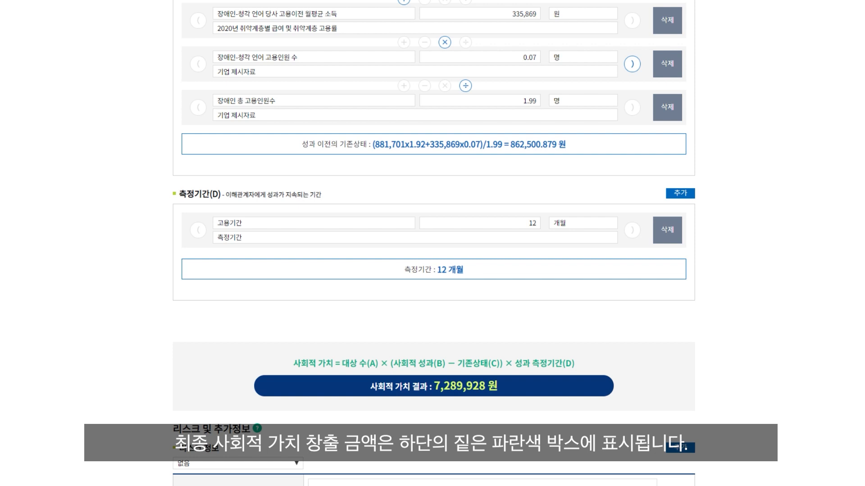
Enter a 리스크 정보 note about 통계청 data substituting for prior monthly income, and submit the report with 완료 등록
scroll(767, 205, down, 7)
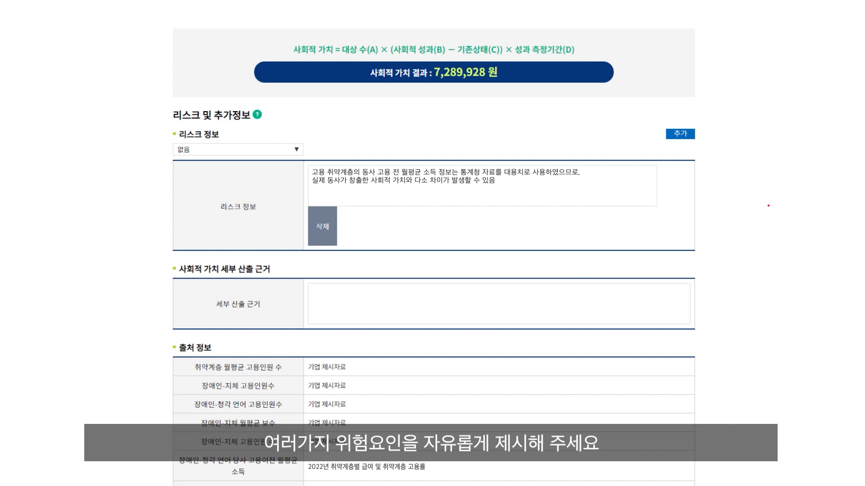
scroll(432, 243, down, 5)
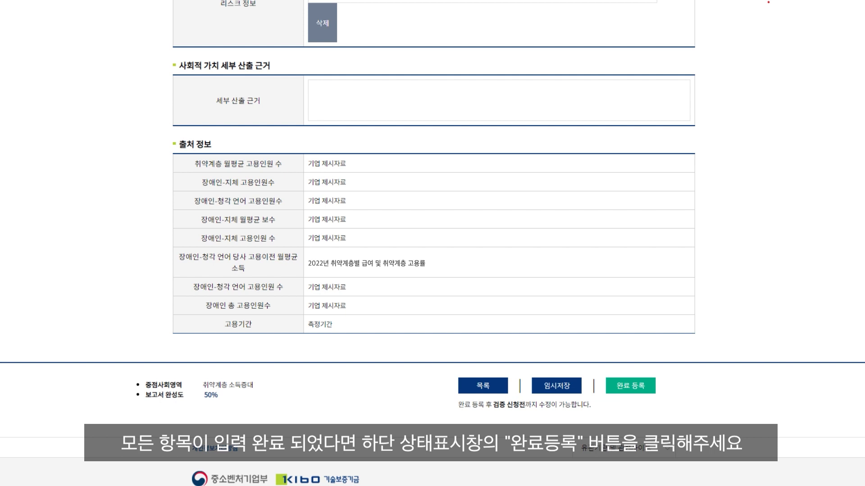
click(629, 386)
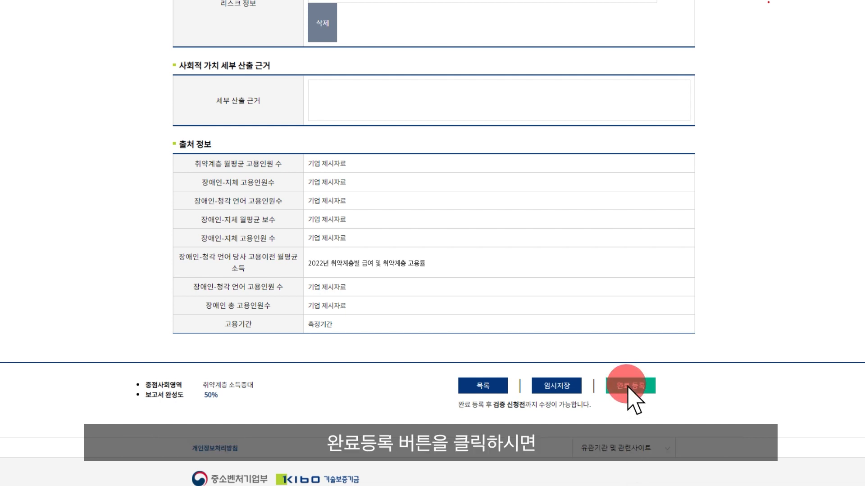